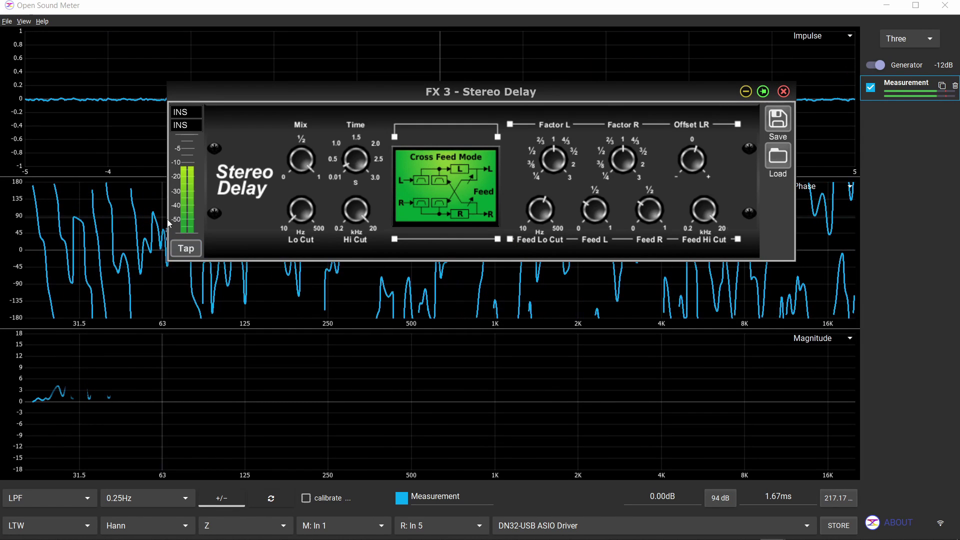
Shorten the FX 3 Stereo Delay time to 1 ms and check the other knob values.
left_click_drag(356, 160, 349, 205)
mouse_move(301, 218)
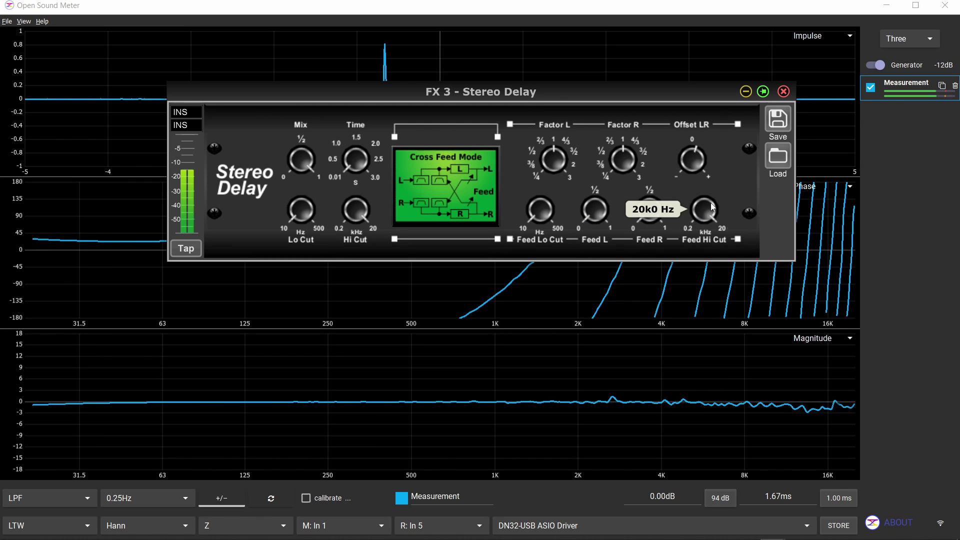
mouse_move(698, 168)
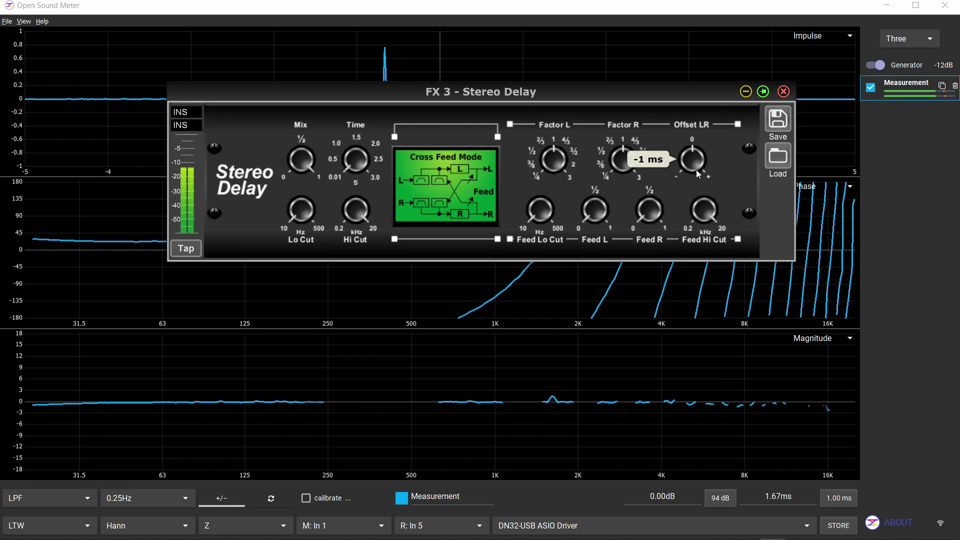
mouse_move(628, 161)
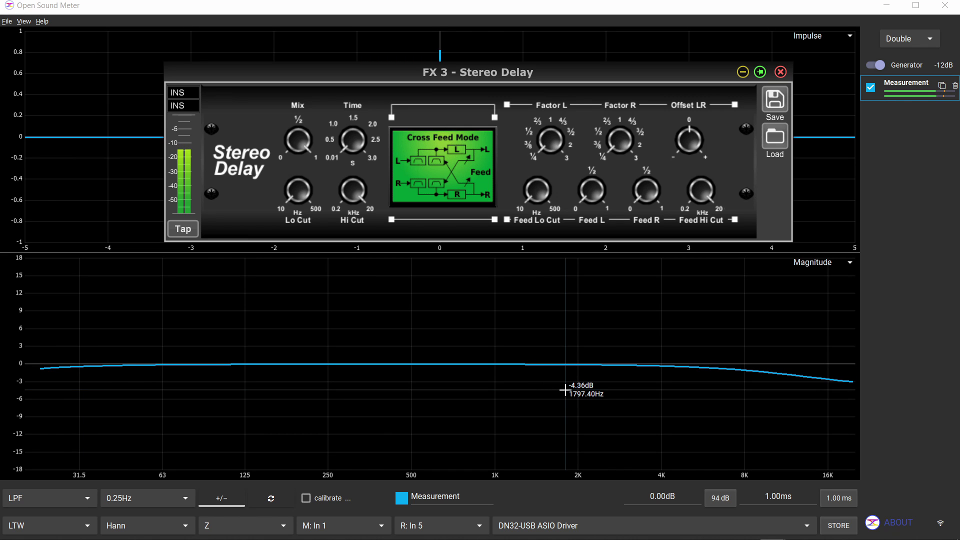
Switch on the Matrix 1 EQ and raise its high shelf gain to +1.50 dB.
key("alt+Tab")
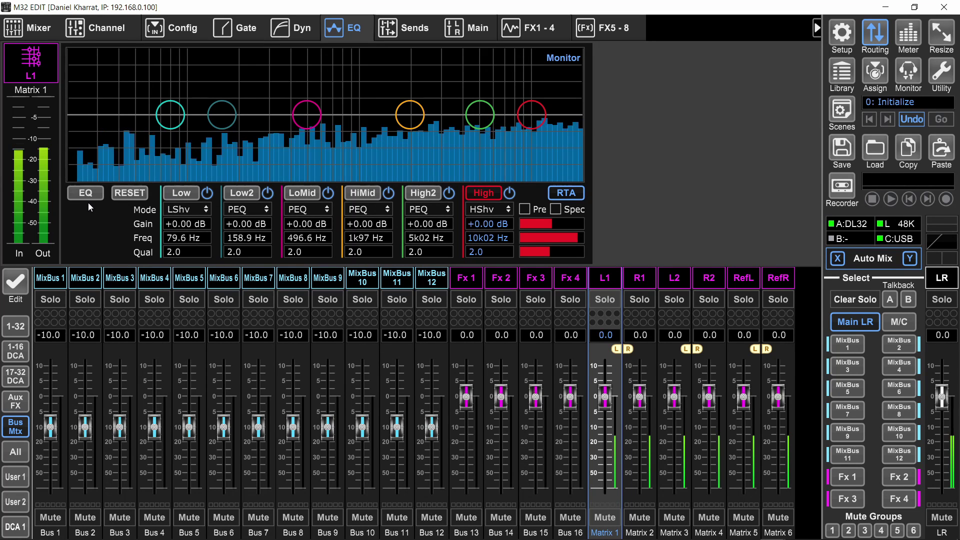
left_click(86, 193)
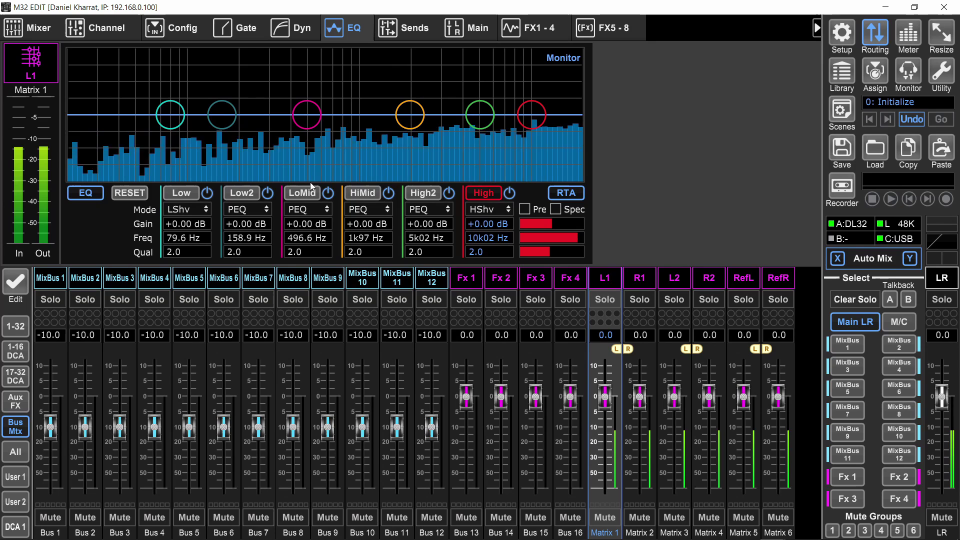
left_click_drag(532, 123, 532, 113)
Return to the magnitude measurement in Open Sound Meter.
key("alt+Tab")
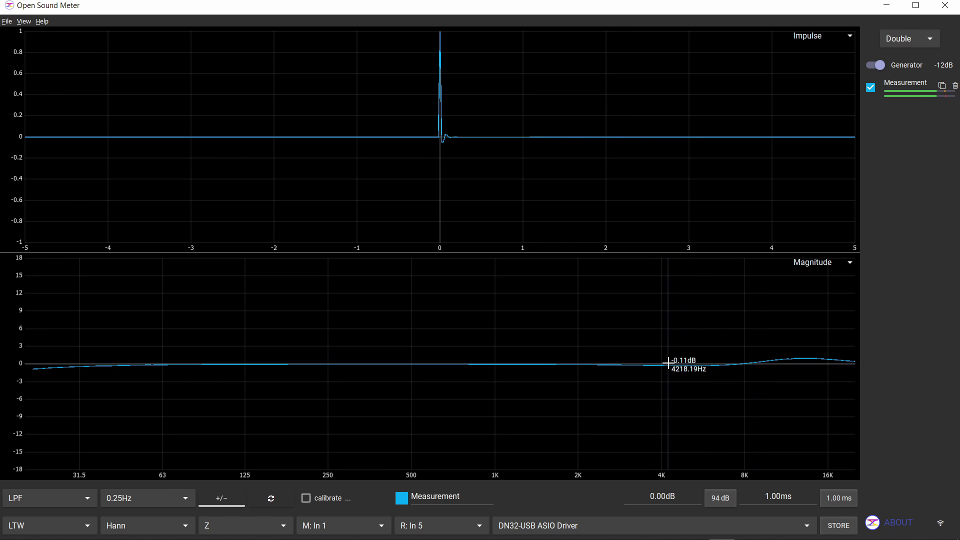
key("alt+Tab")
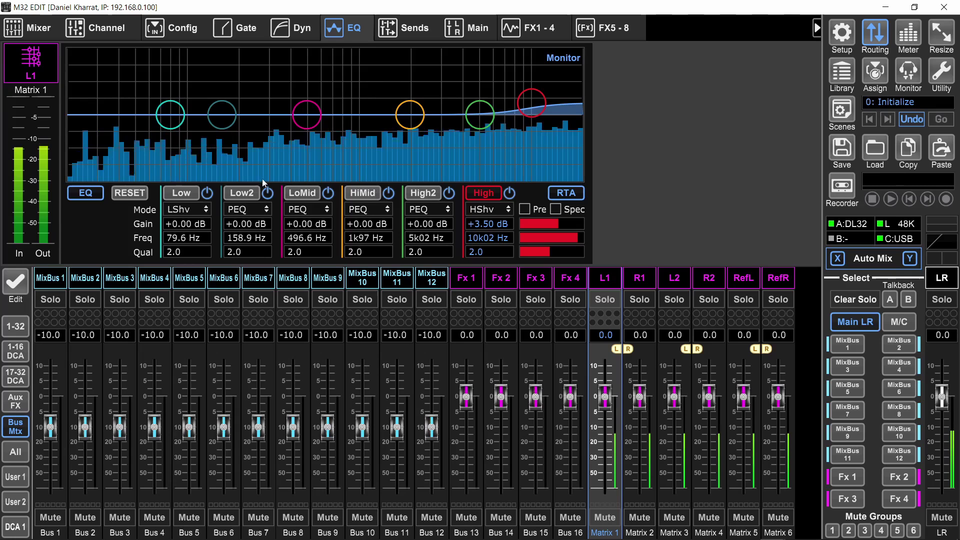
key("alt+Tab")
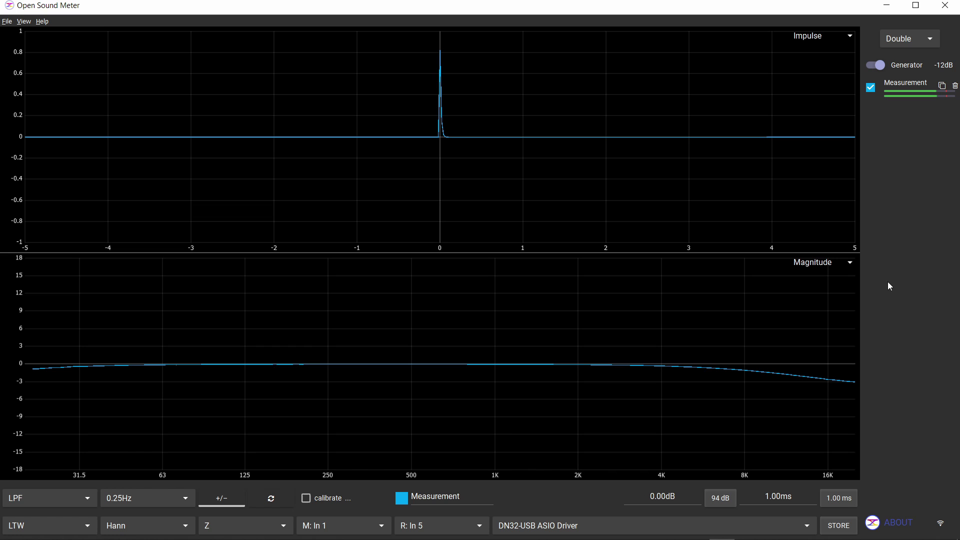
Add a Peak filter source at 12,000 Hz and lower its gain.
right_click(910, 174)
left_click(880, 200)
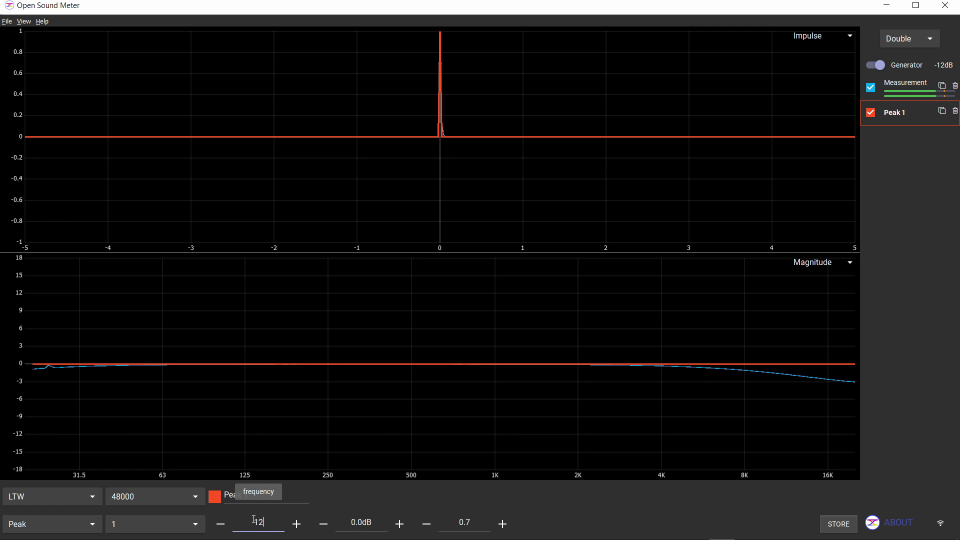
key("Return")
left_click(323, 527)
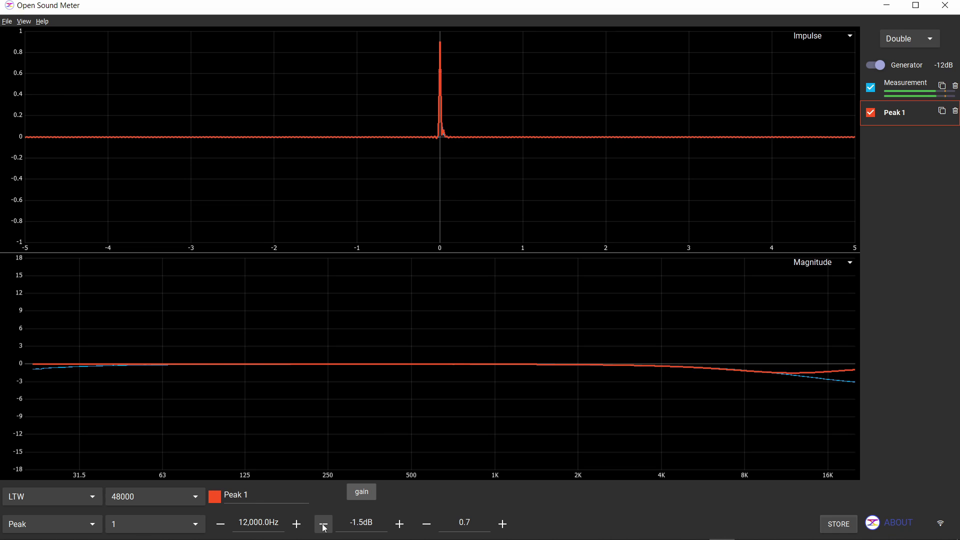
Retune the Peak 1 filter to 20,000 Hz with -2.7 dB gain.
left_click(263, 524)
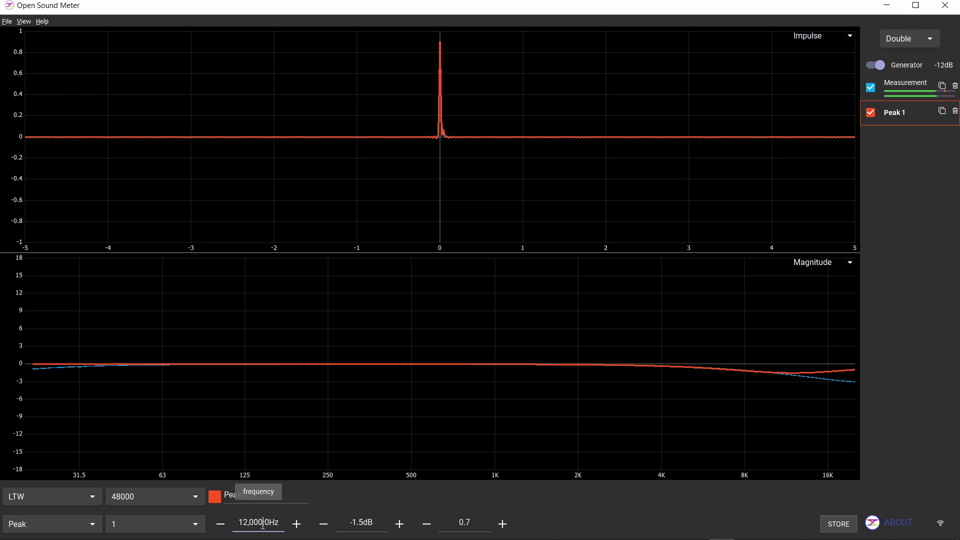
triple_click(263, 522)
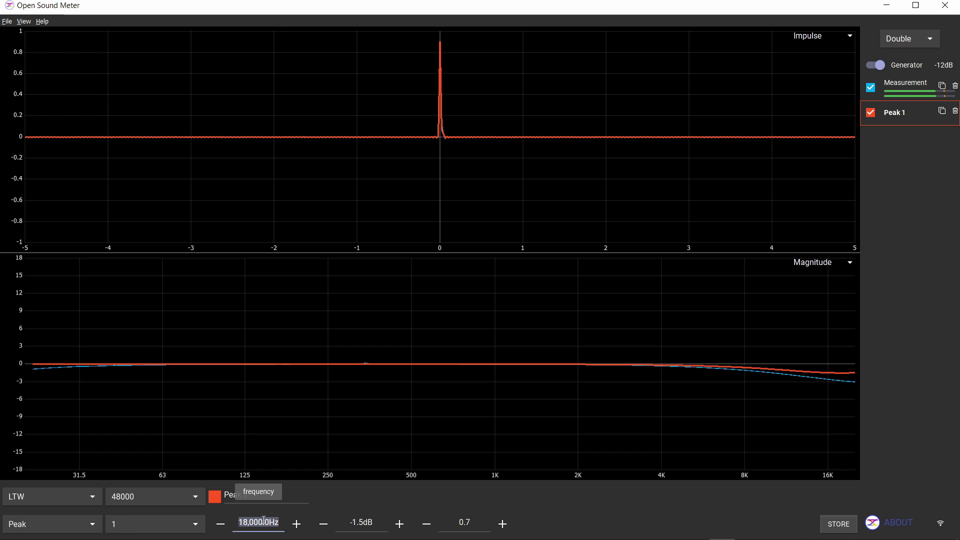
type("20,000")
key("Return")
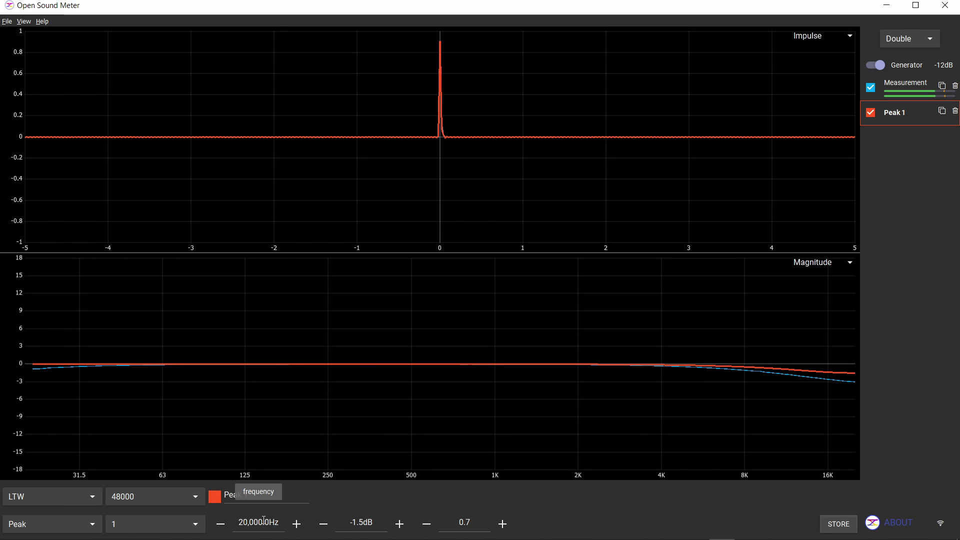
left_click(323, 524)
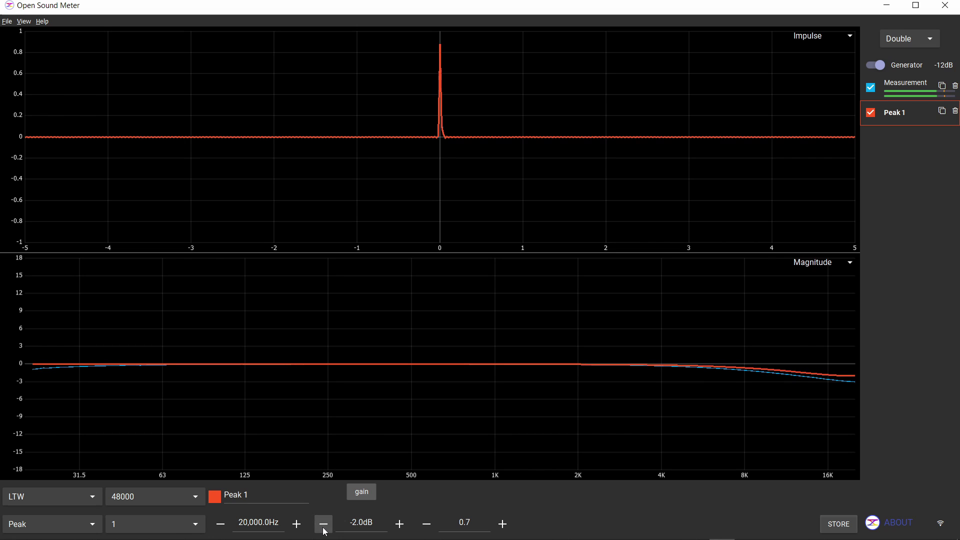
left_click(400, 523)
scroll(474, 520, "down", 1)
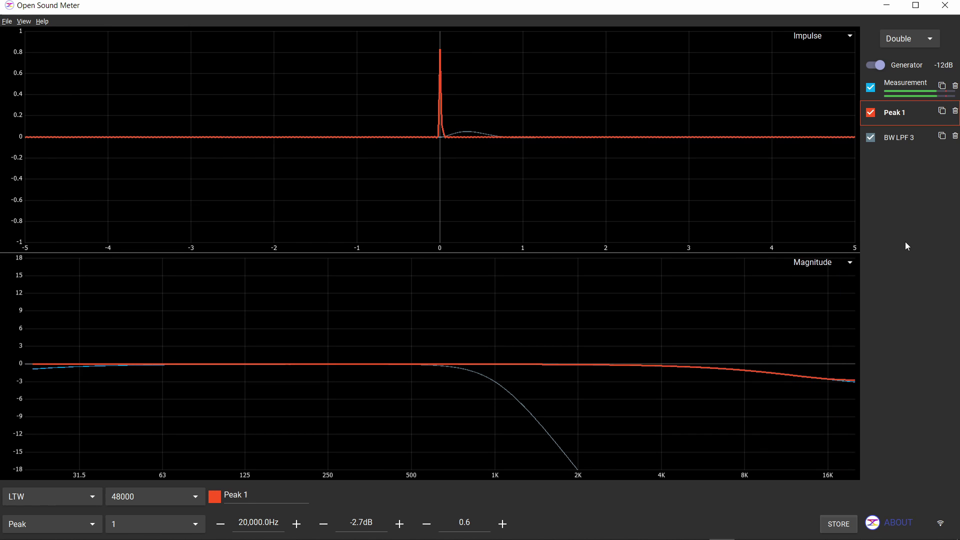
Change the BW LPF 3 source into a Peak filter at 20 Hz.
left_click(918, 137)
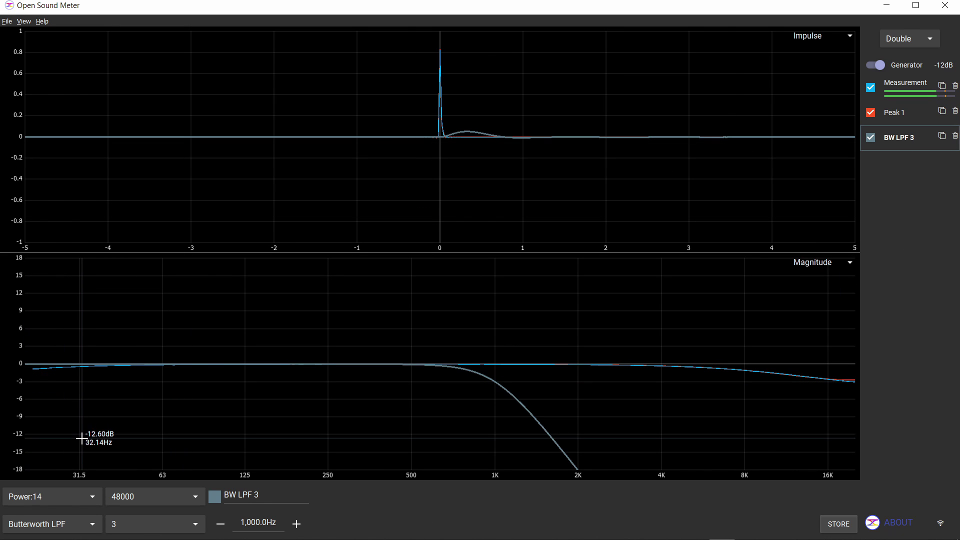
left_click(52, 524)
left_click(52, 495)
left_click(269, 523)
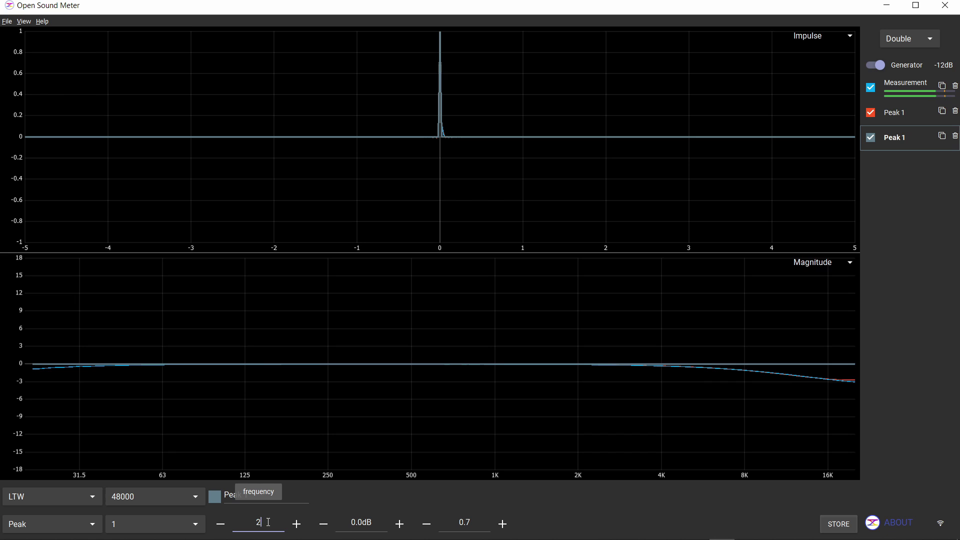
type("20")
key("Return")
Give the new Peak 1 filter a yellow colour.
left_click(215, 497)
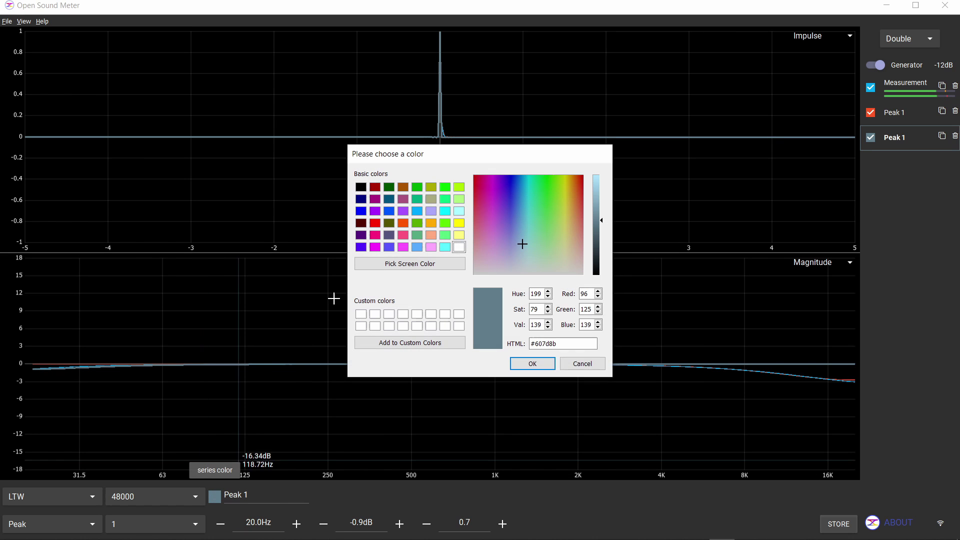
left_click(459, 224)
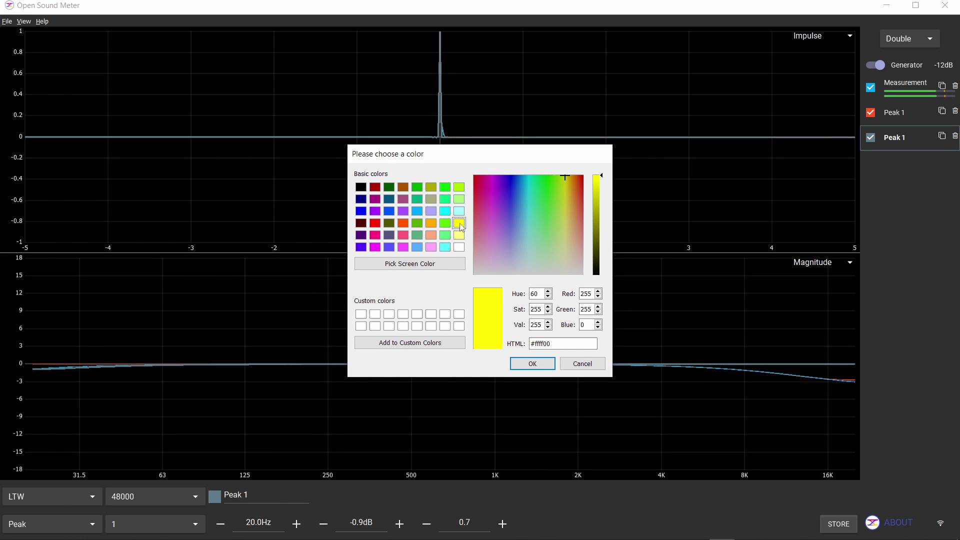
left_click(533, 364)
left_click(561, 365)
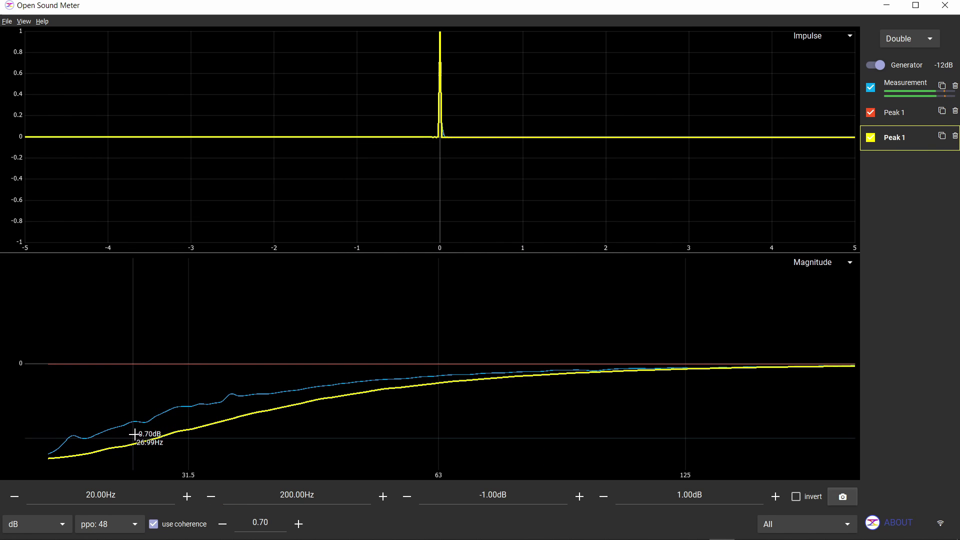
Tune the yellow Peak 1 filter to Q 0.9 and -0.7 dB gain.
left_click(906, 141)
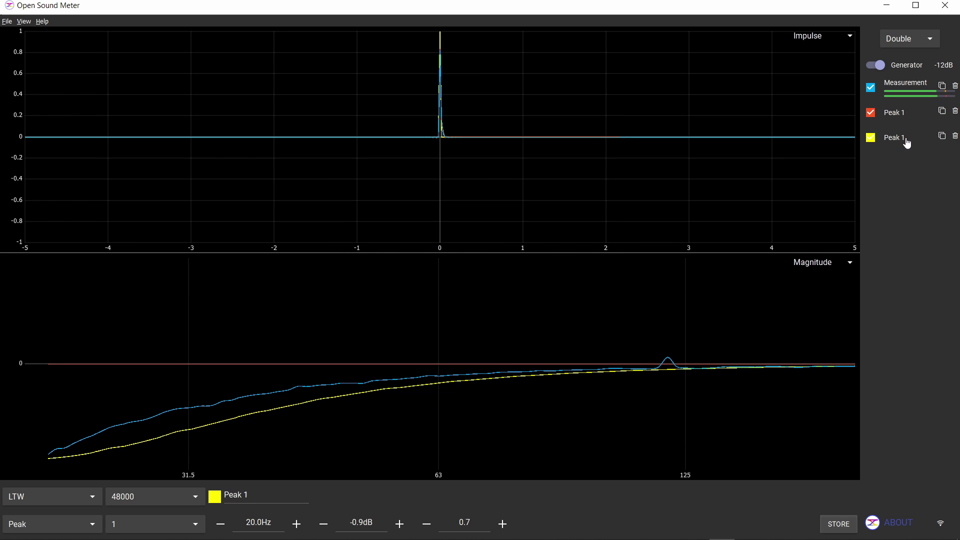
left_click(502, 524)
left_click(502, 523)
left_click(427, 524)
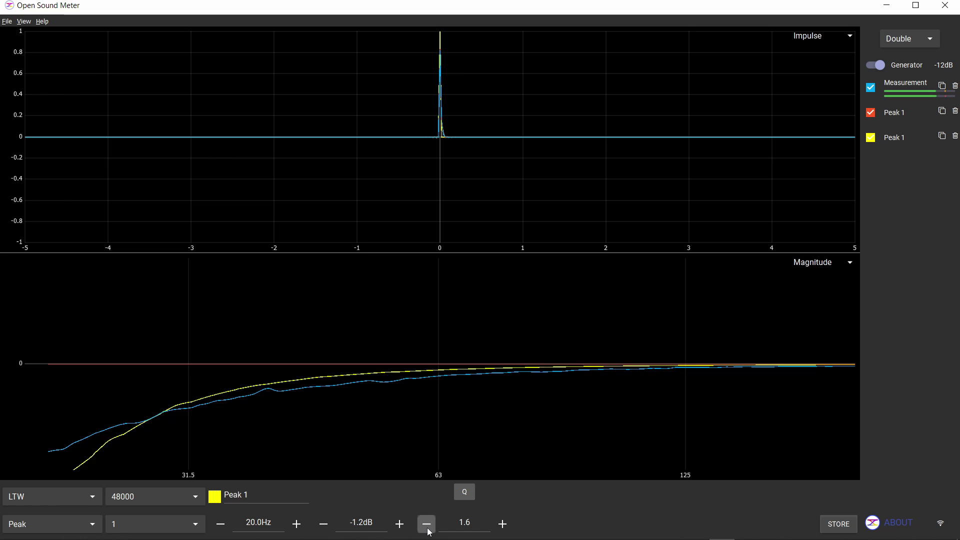
left_click(426, 524)
left_click(427, 523)
left_click(427, 524)
left_click(399, 524)
left_click(399, 524)
left_click(399, 524)
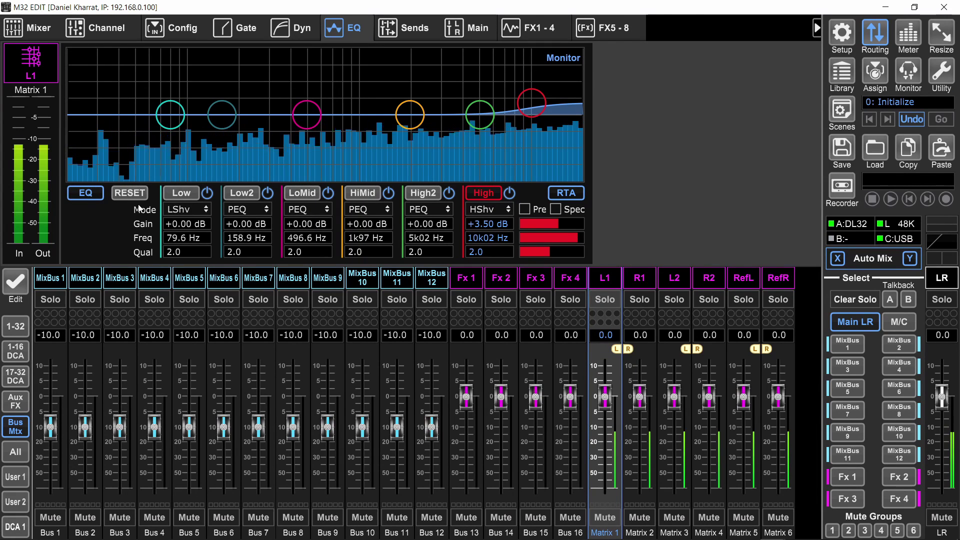
Make Matrix 1's Low band a peaking filter at 20 Hz, +0.75 dB, Q 0.9.
left_click(185, 209)
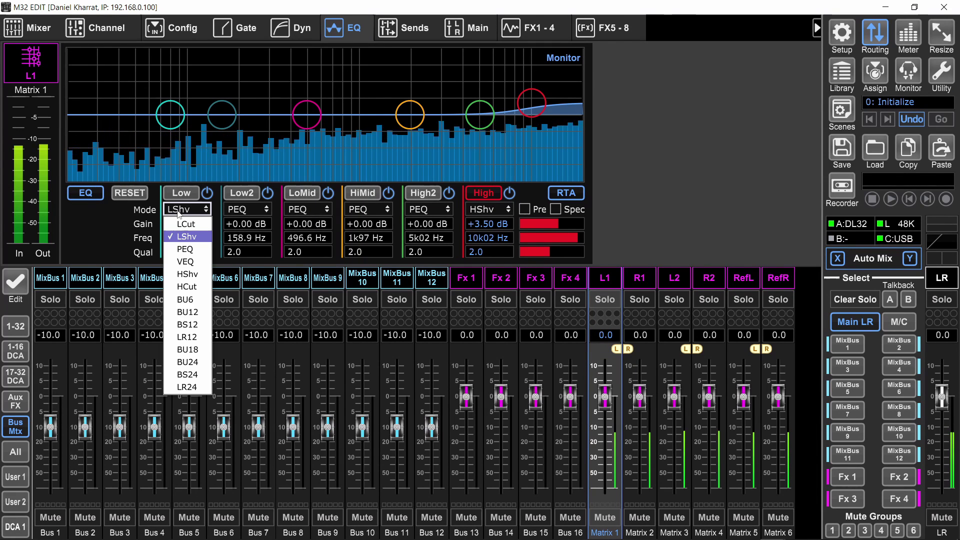
left_click(187, 248)
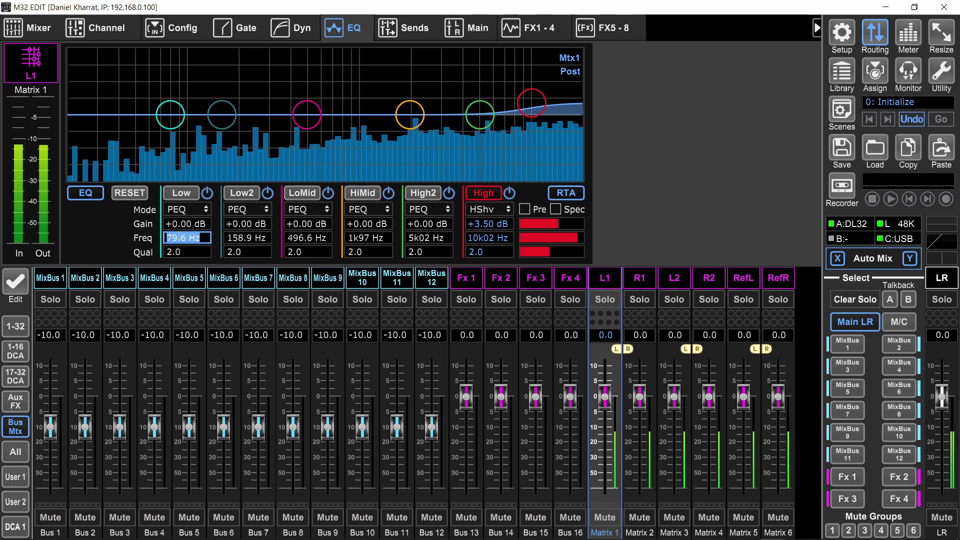
left_click(178, 251)
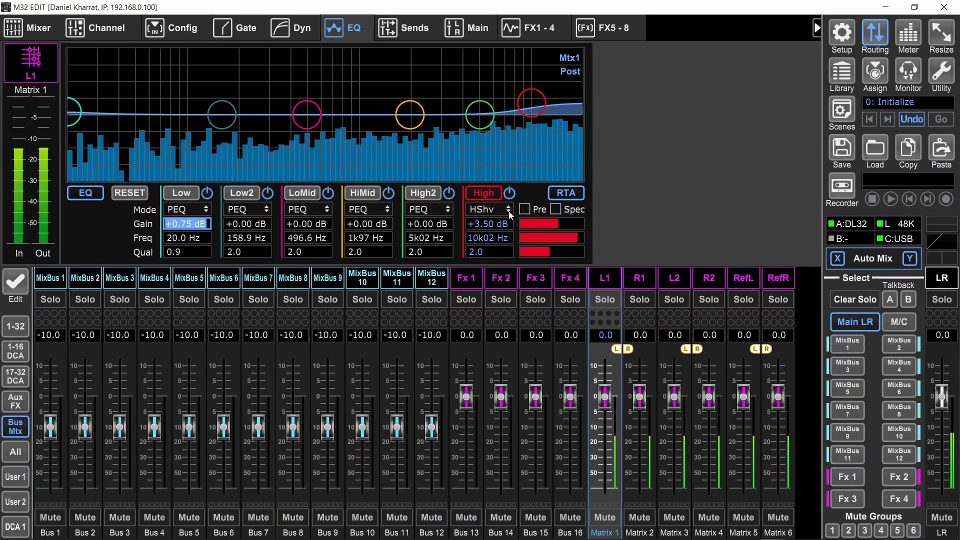
left_click(490, 224)
Set the High band to 20 kHz with Q 0.7 as a peaking filter.
left_click(486, 239)
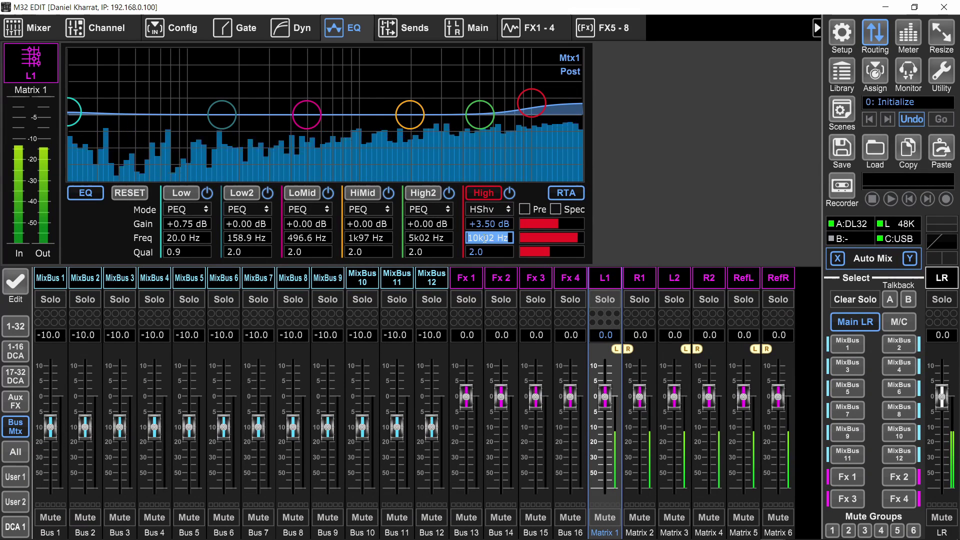
left_click(483, 252)
type("0.7")
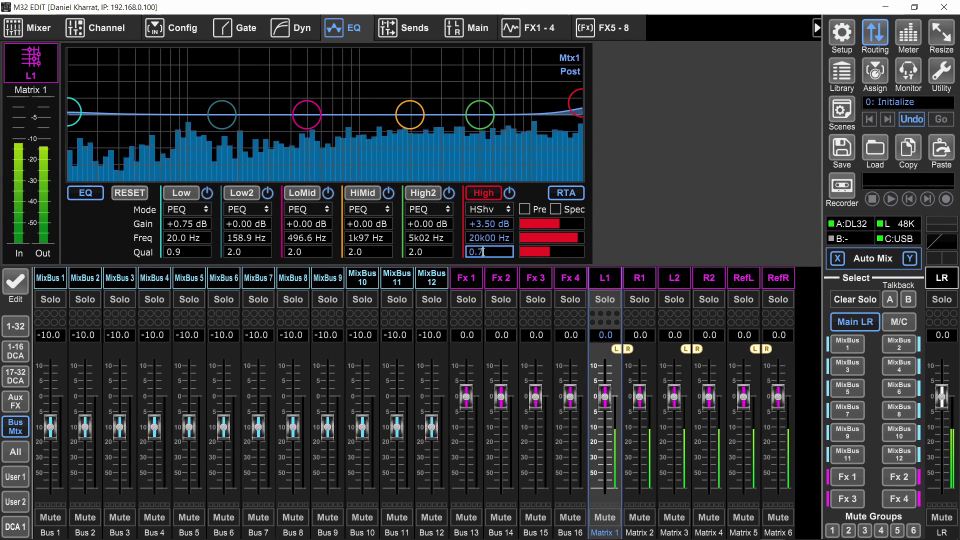
key("Return")
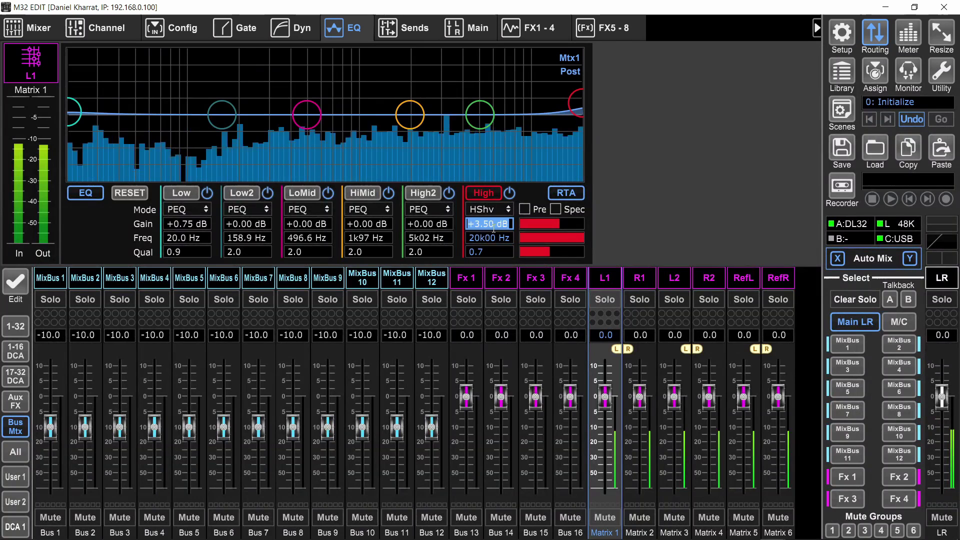
left_click(484, 210)
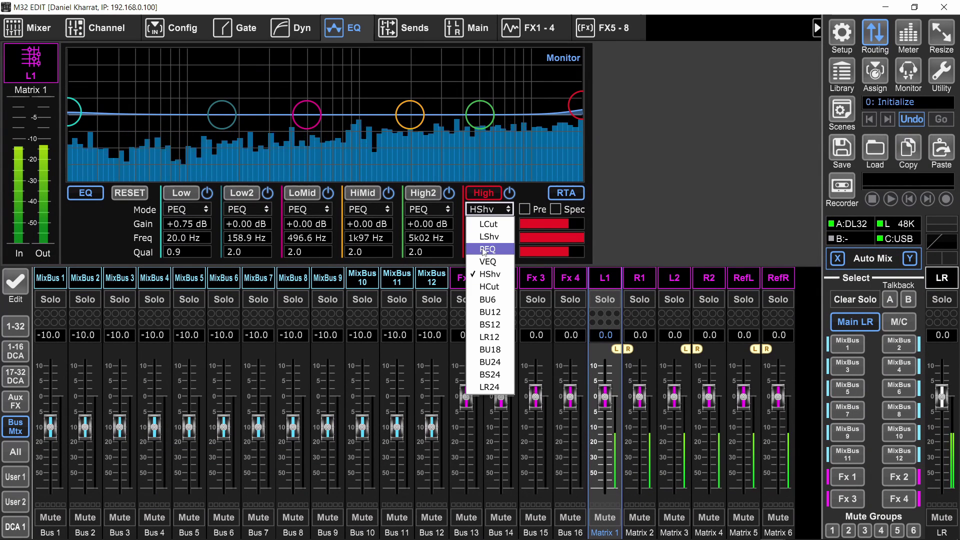
left_click(484, 250)
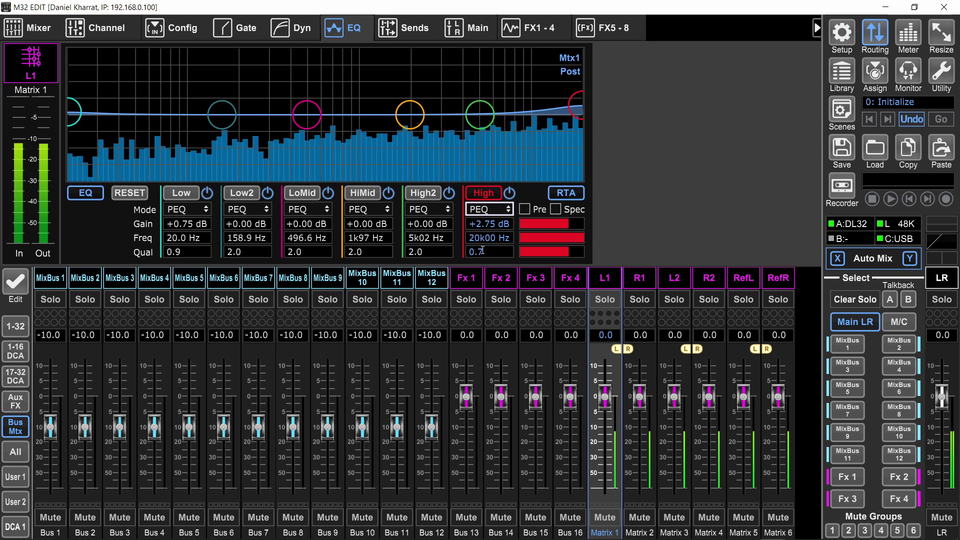
Compare the With EQ and Without EQ snapshots against the live Measurement trace.
key("alt+Tab")
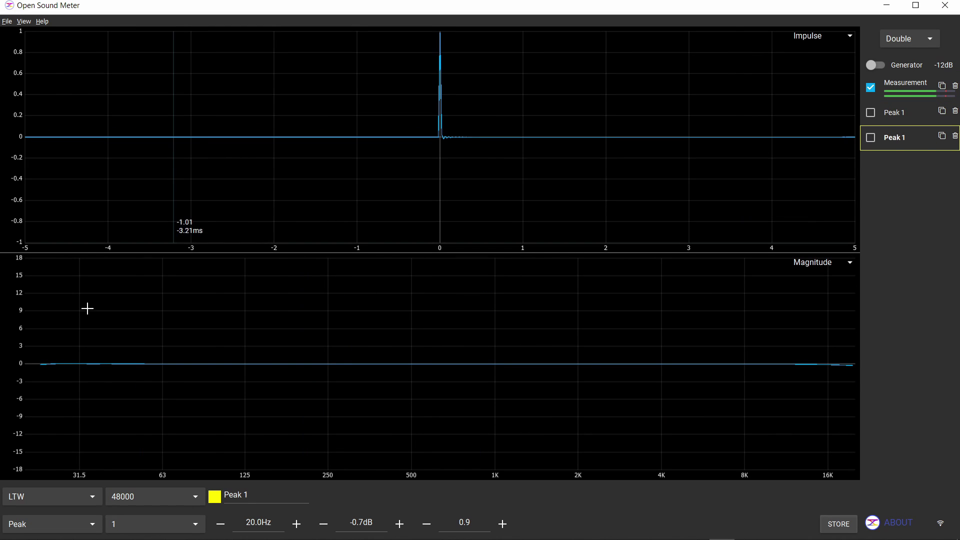
left_click(907, 96)
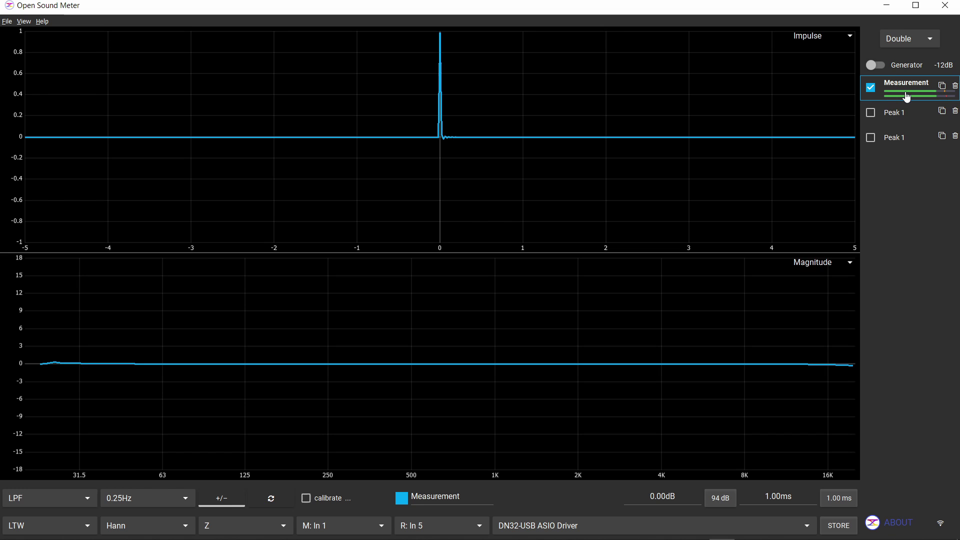
key("alt+Tab")
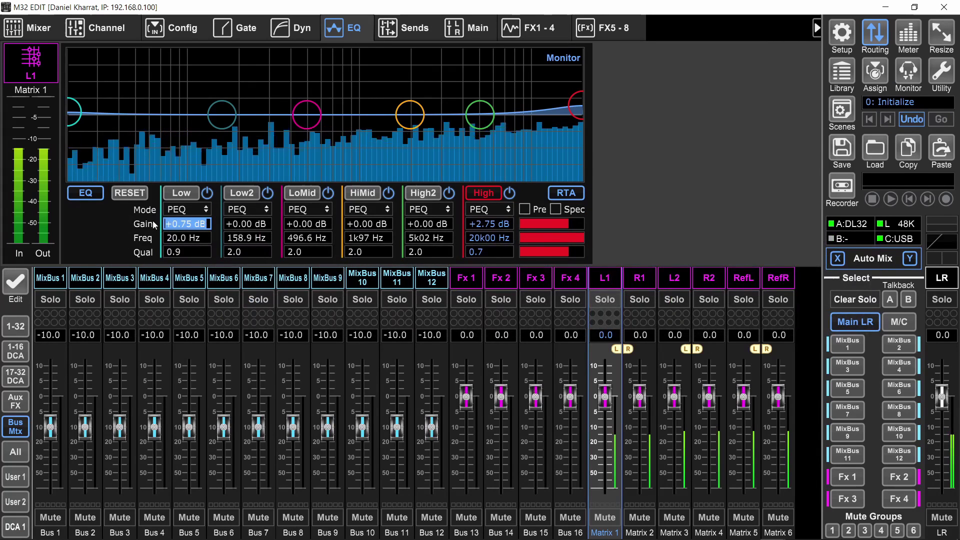
key("alt+Tab")
left_click(870, 163)
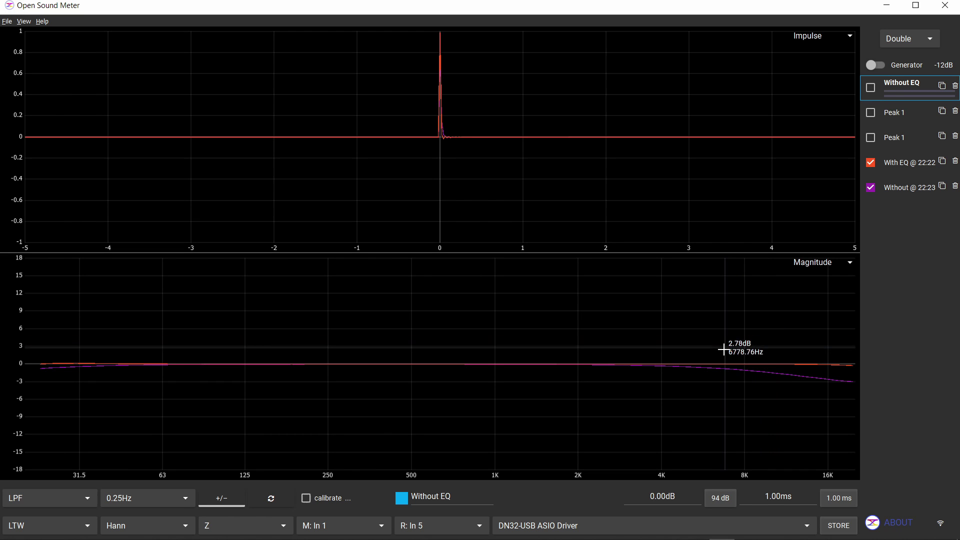
key("alt+Tab")
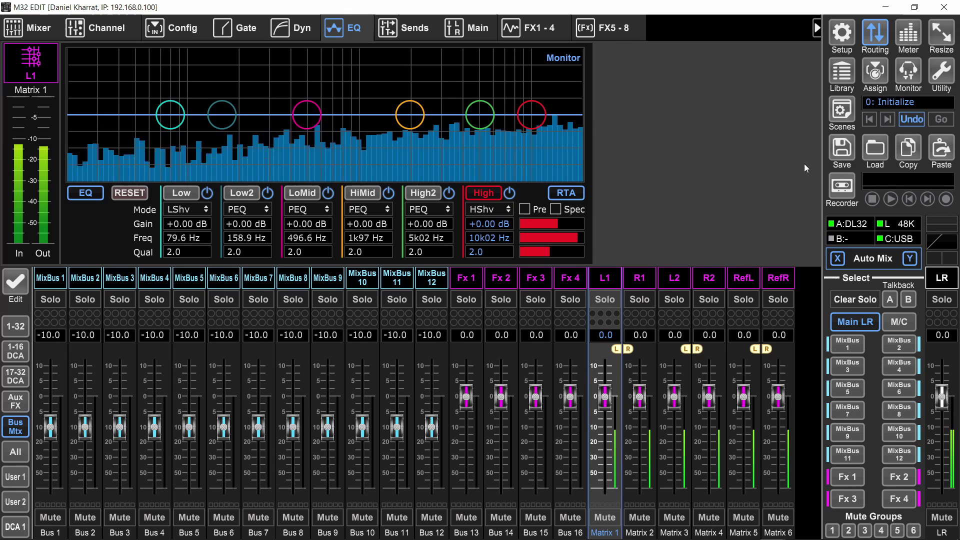
Load only the EQ from the Stereo Delay Corrective_EQ.chn preset into Matrix 1.
left_click(876, 149)
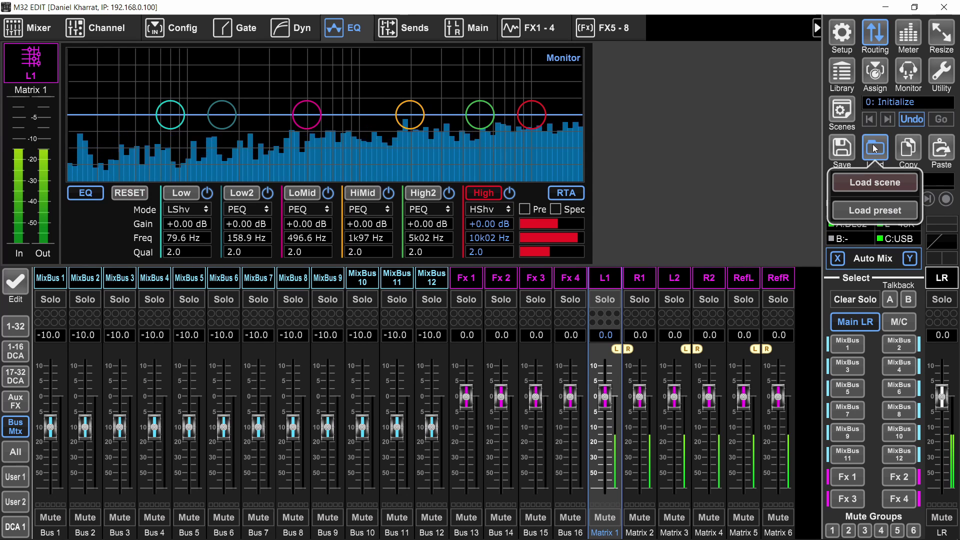
left_click(867, 211)
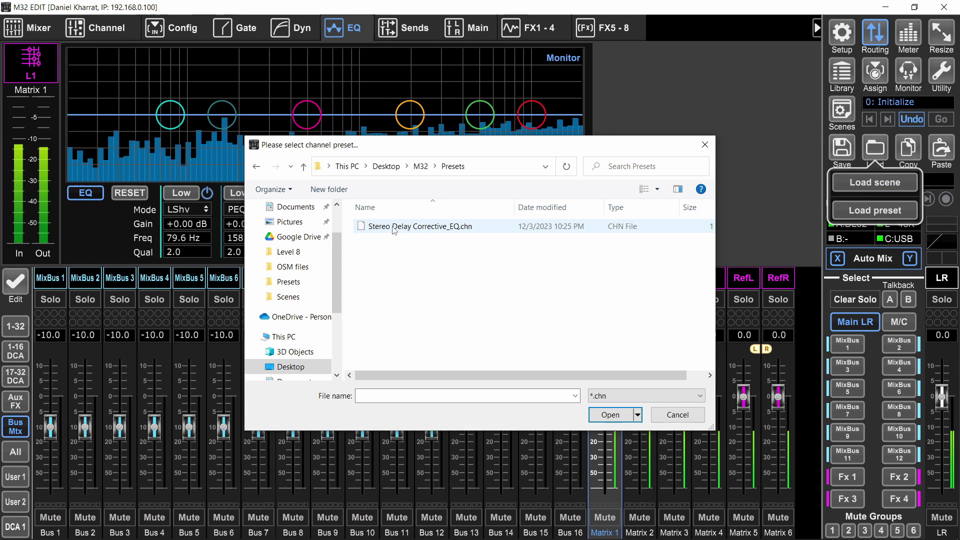
double_click(414, 228)
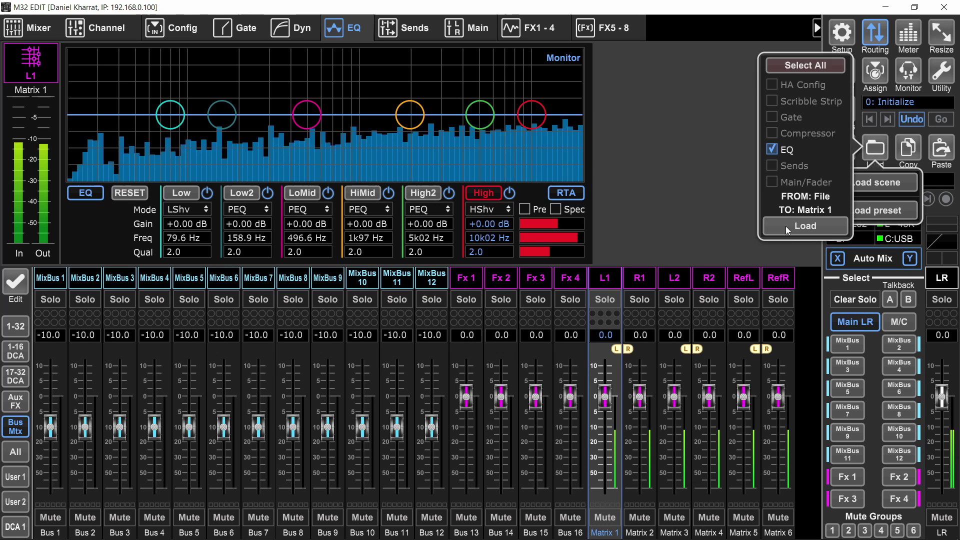
left_click(789, 226)
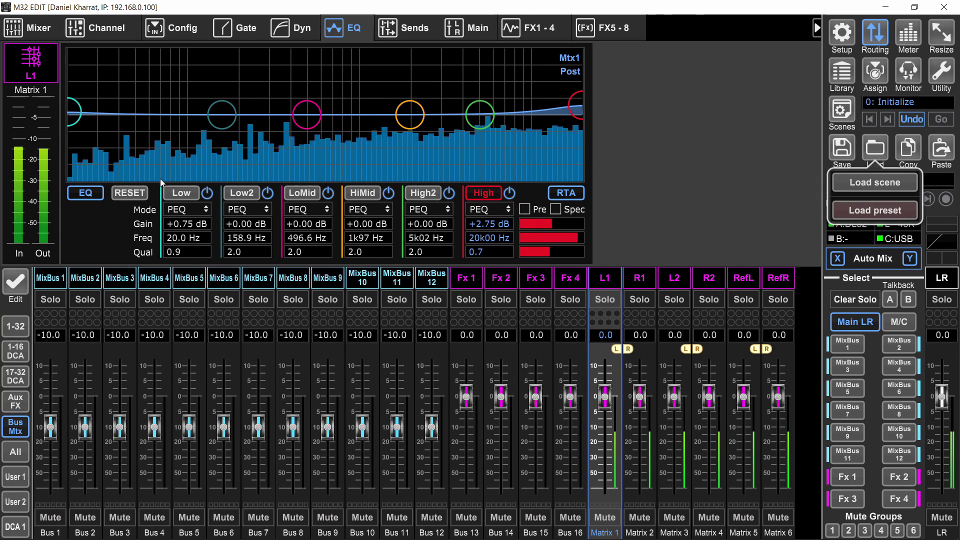